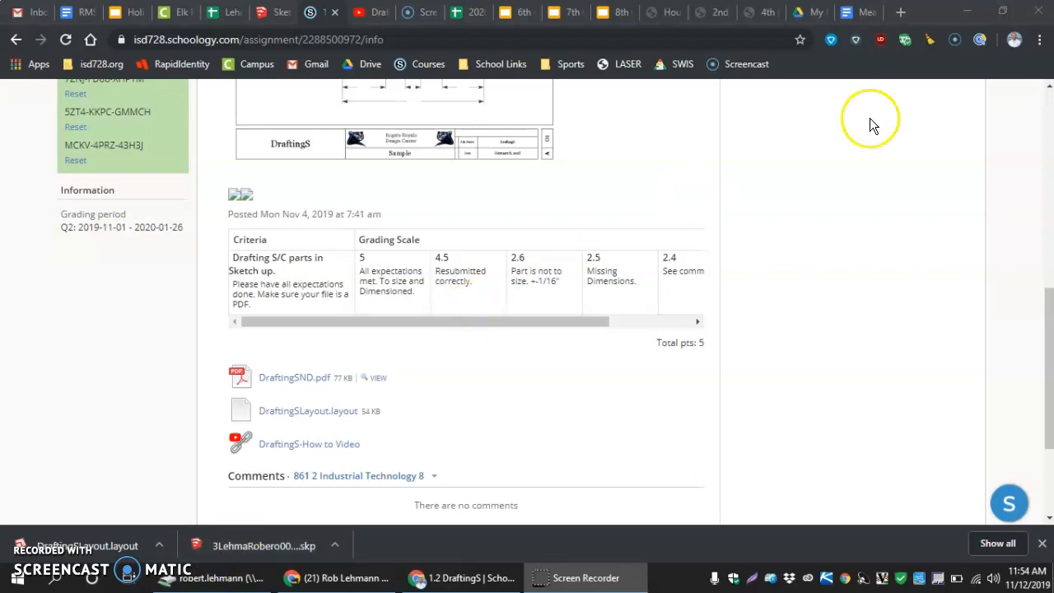
Step: Clear the browser and file windows off the desktop and open the H drive folder
left_click(968, 13)
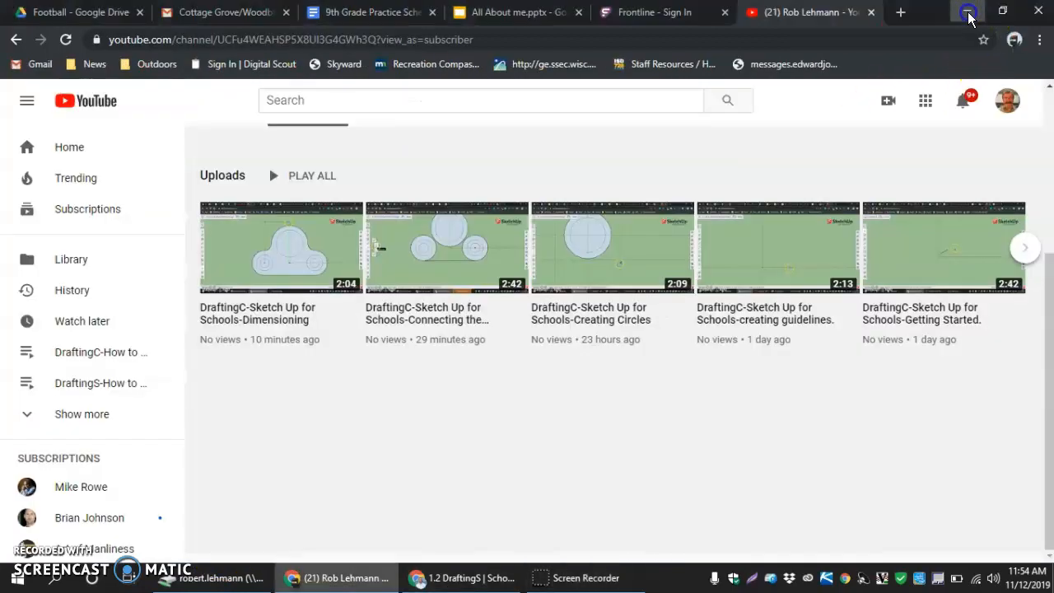
left_click(968, 13)
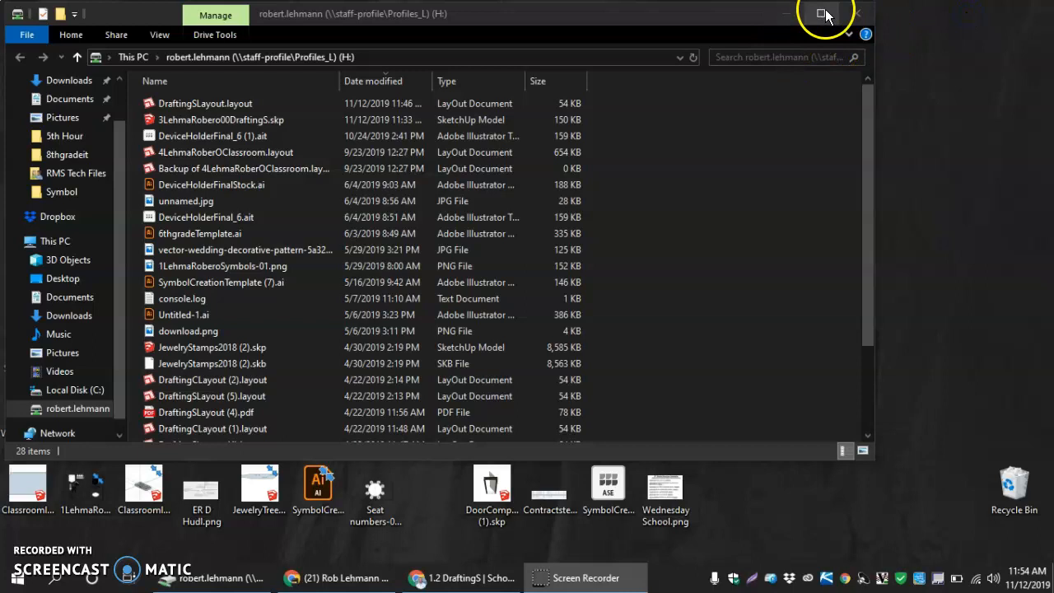
left_click(857, 15)
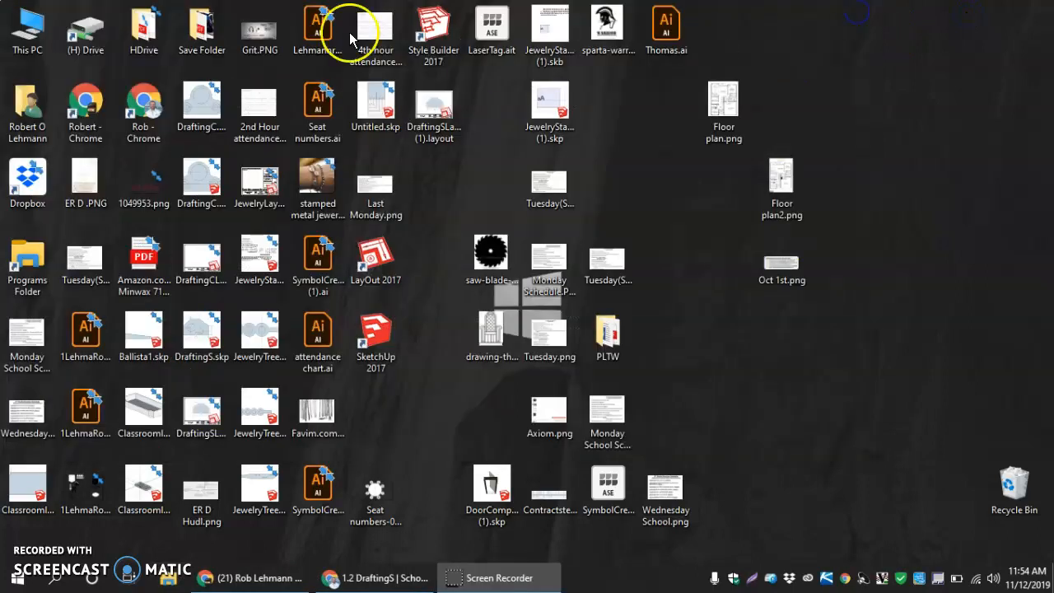
double_click(85, 35)
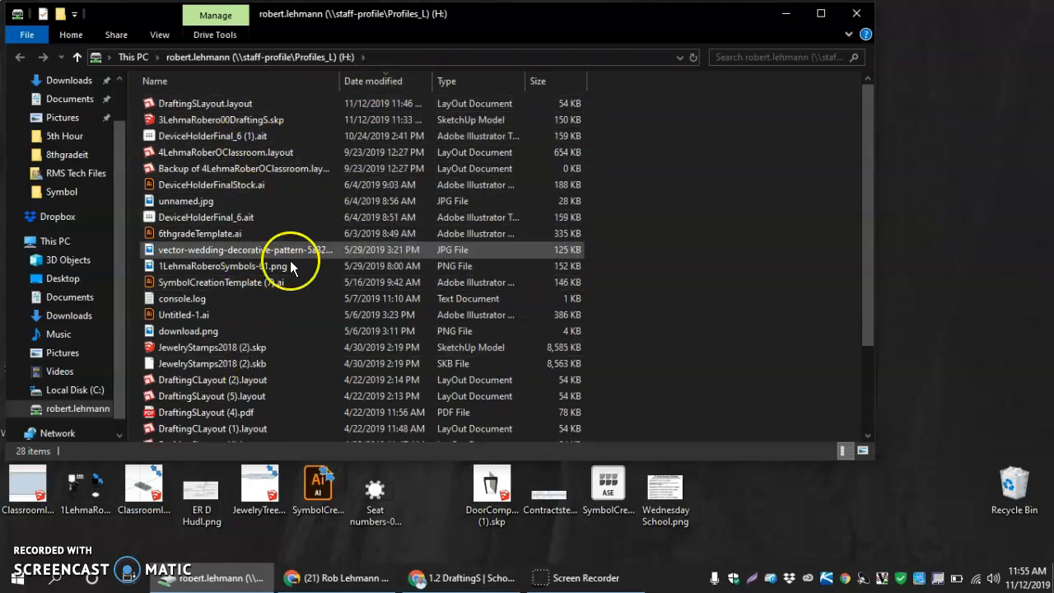
Step: Sort the H drive files by date modified, newest first, and open DraftingSLayout.layout in LayOut
left_click(378, 80)
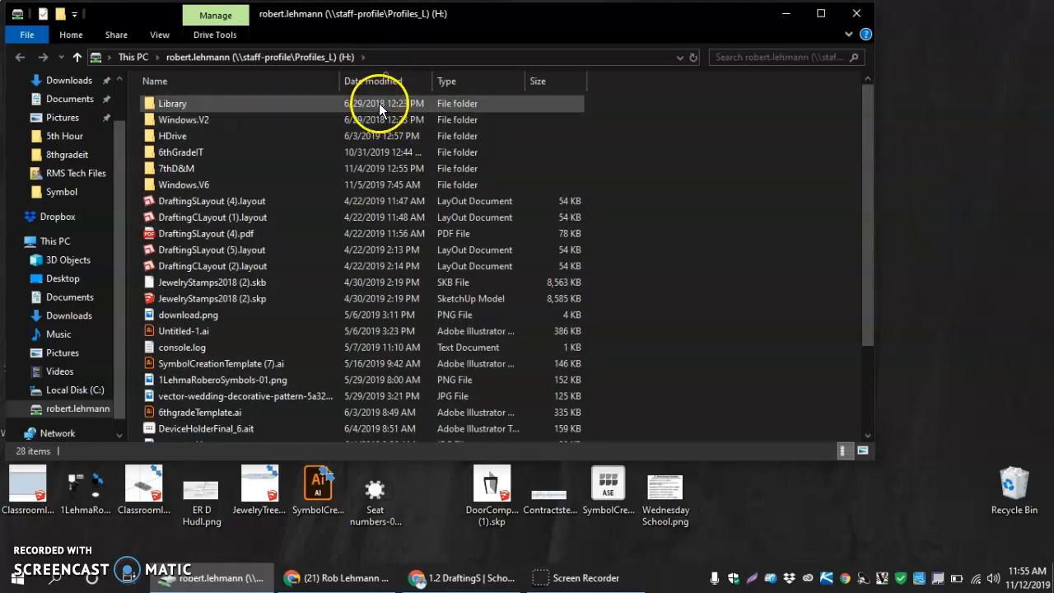
left_click(376, 82)
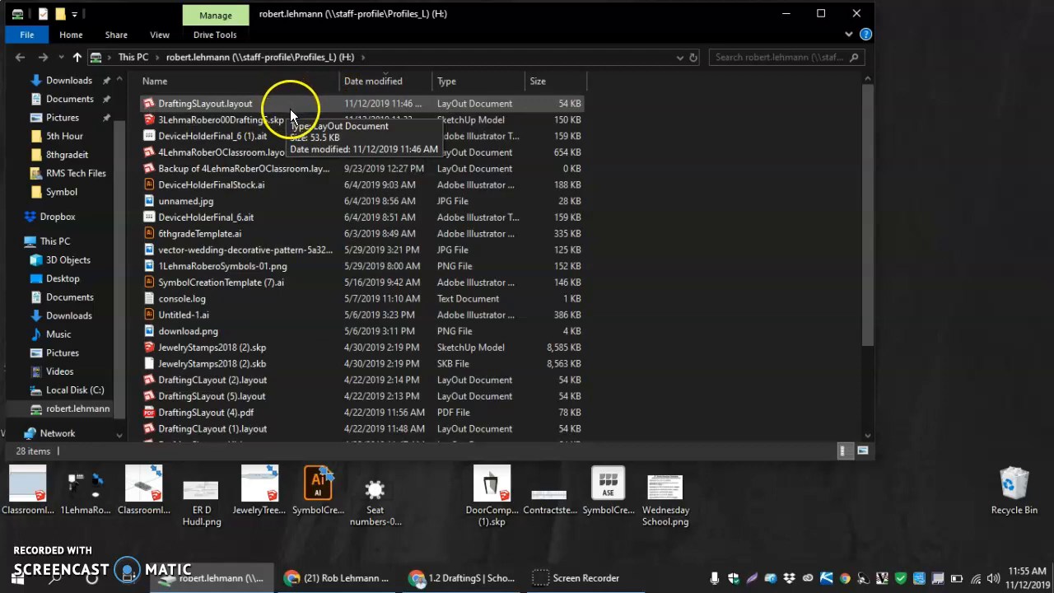
left_click(228, 104)
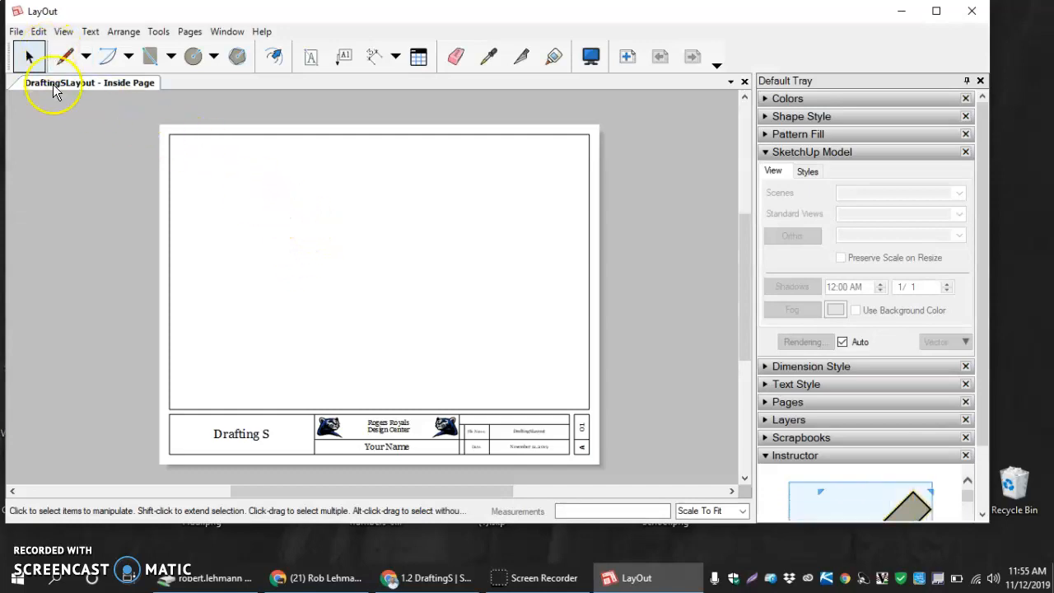
Step: Replace the "Your Name" placeholder in the title block with the drafter's name
left_click(394, 446)
left_click(396, 449)
double_click(395, 447)
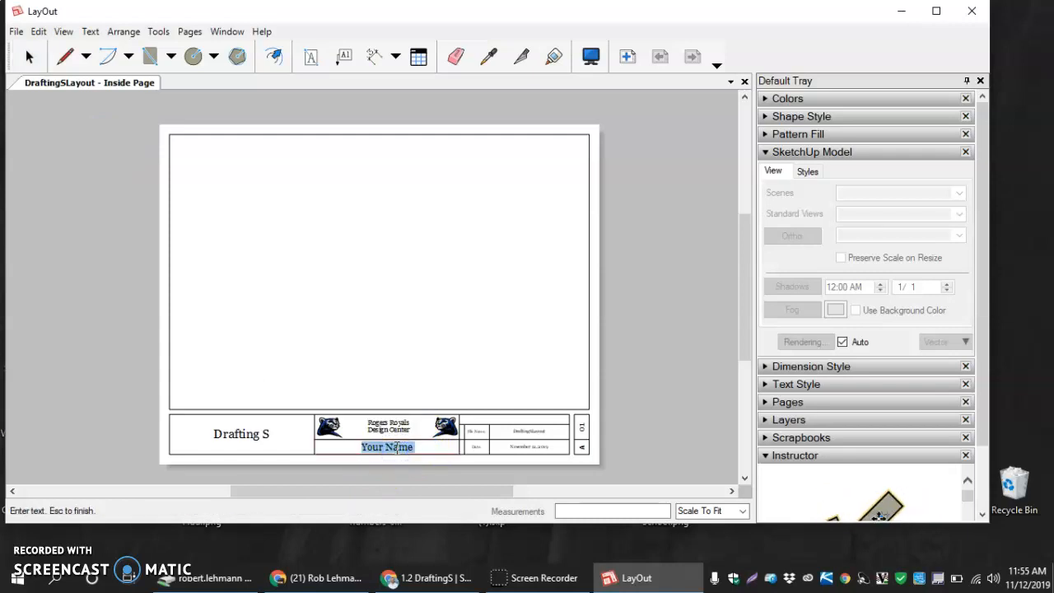
type("Mr. Lehmann")
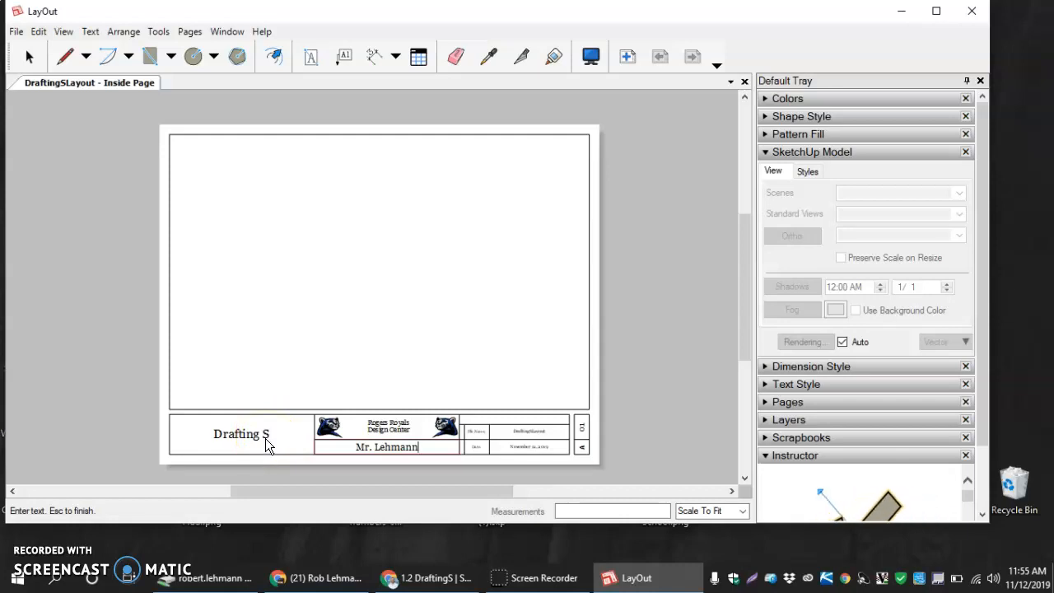
left_click(400, 448)
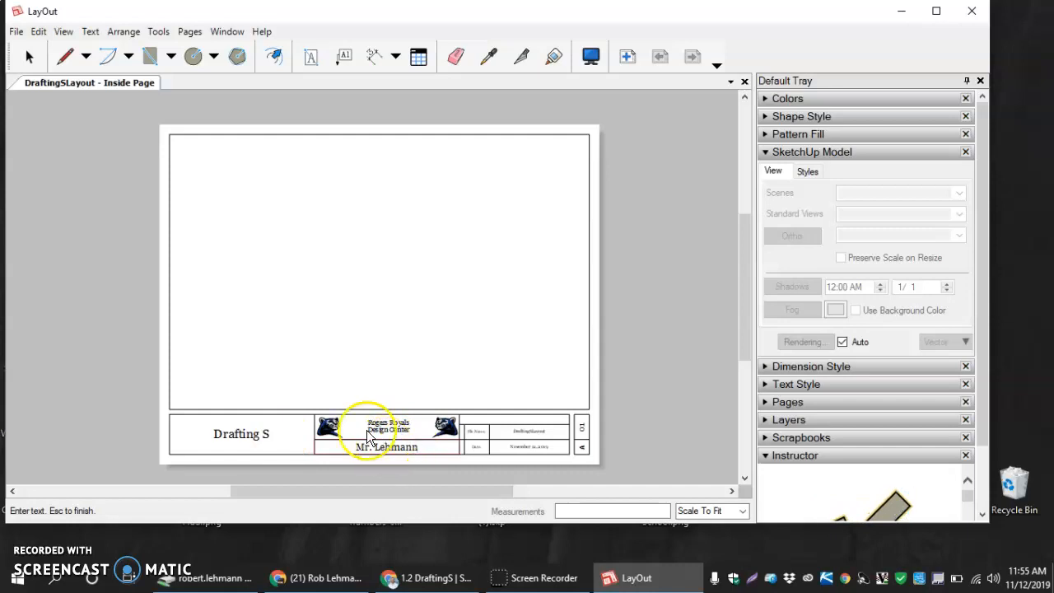
left_click(406, 405)
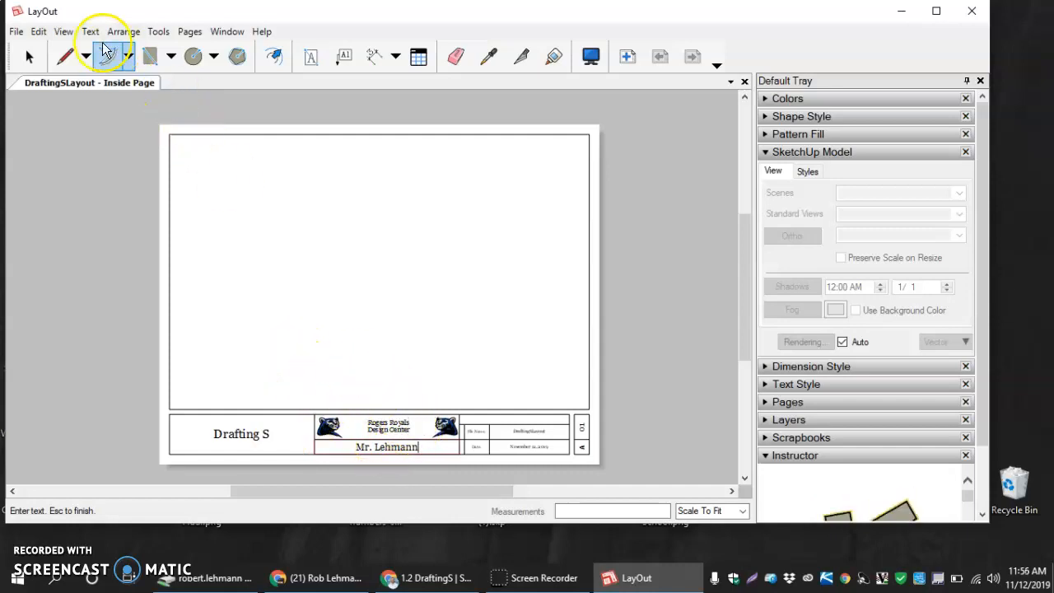
Step: Insert the DraftingS SketchUp model (.skp) from the H drive into the drawing page
left_click(16, 32)
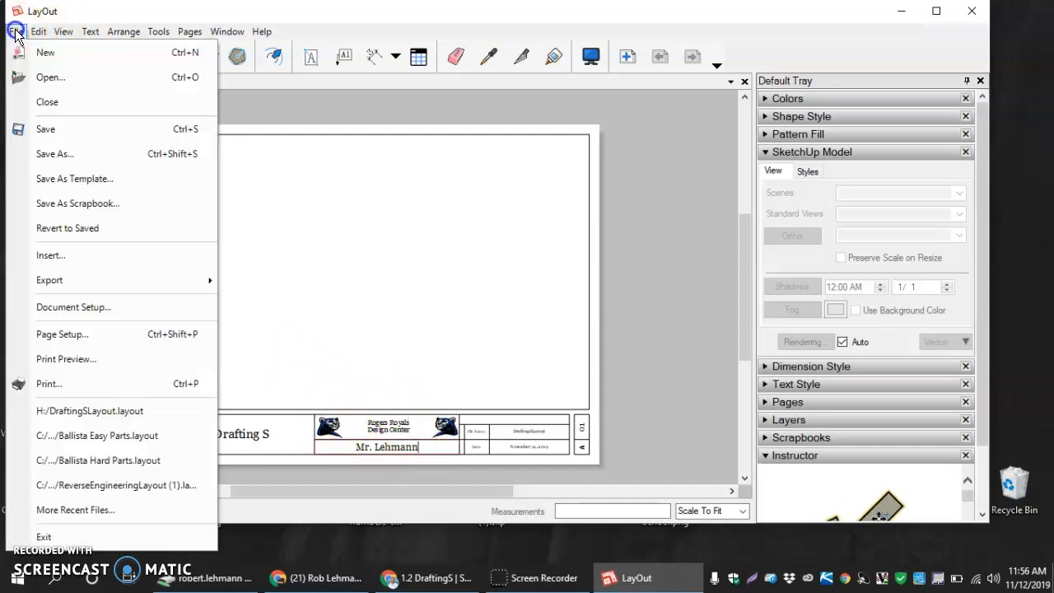
left_click(58, 256)
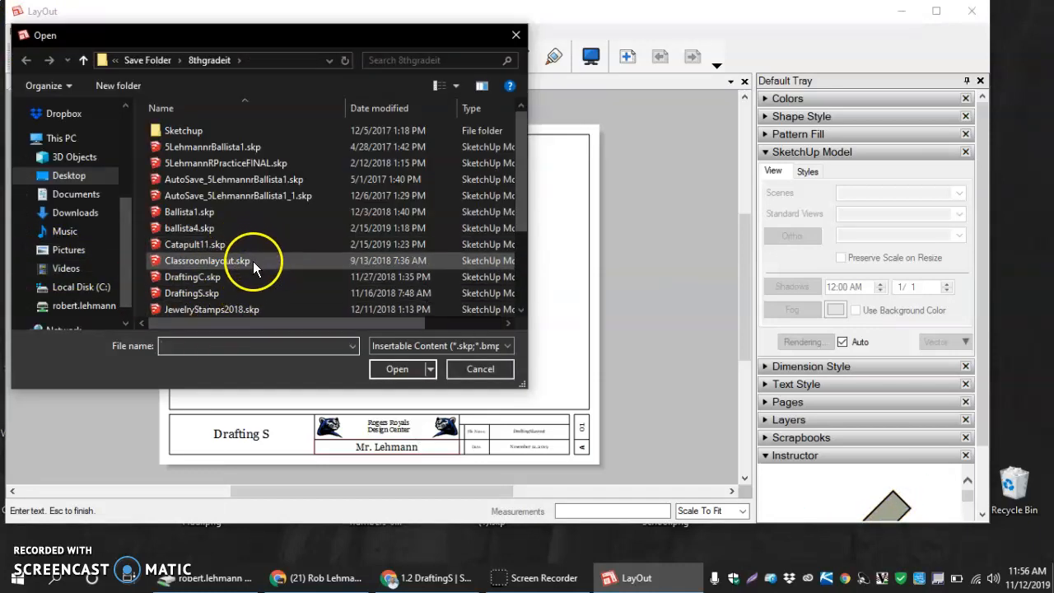
left_click_drag(124, 281, 125, 150)
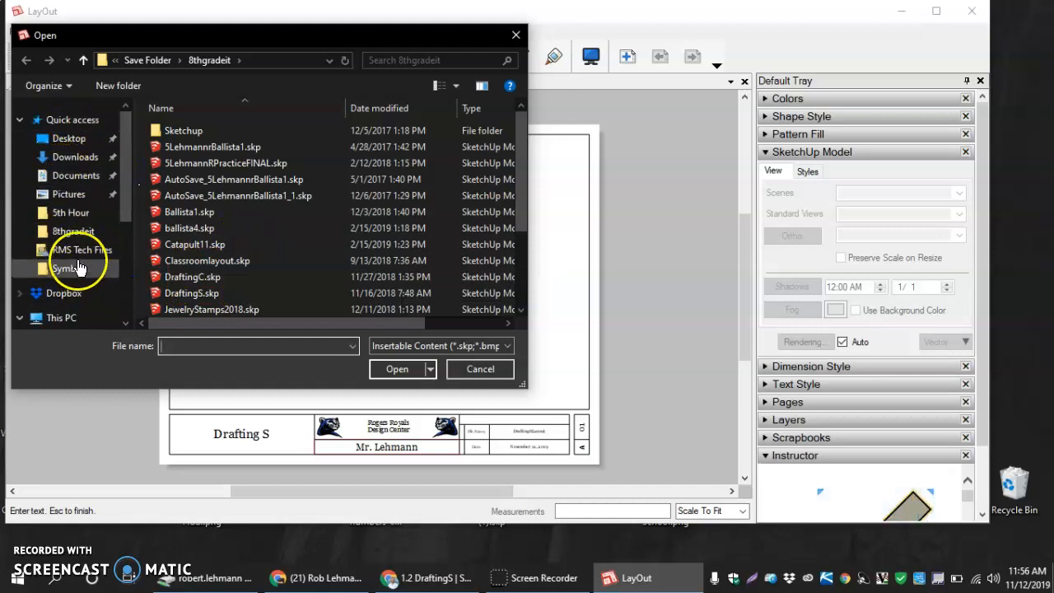
left_click(74, 140)
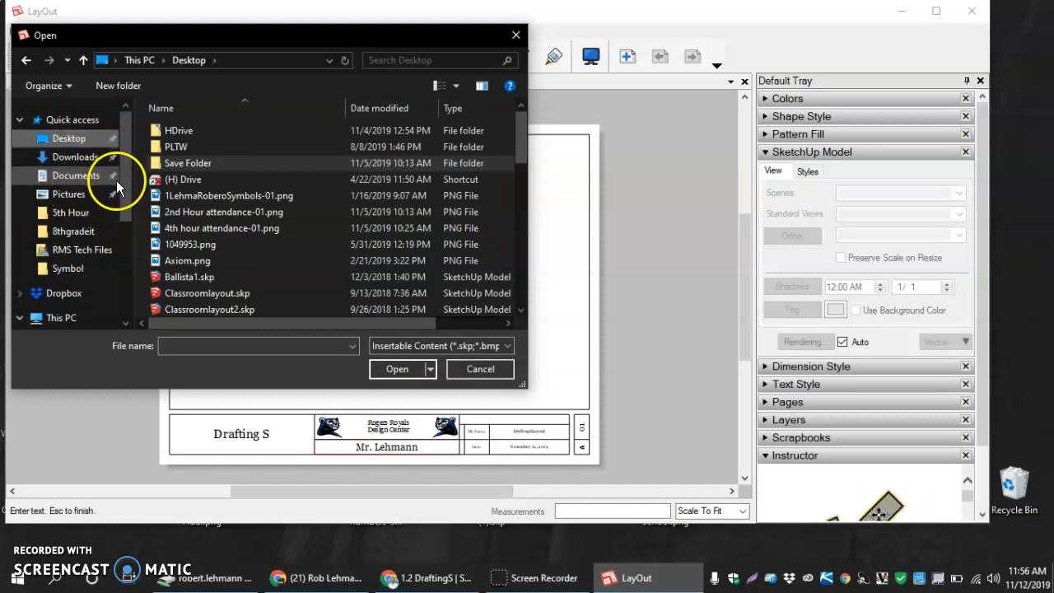
double_click(184, 178)
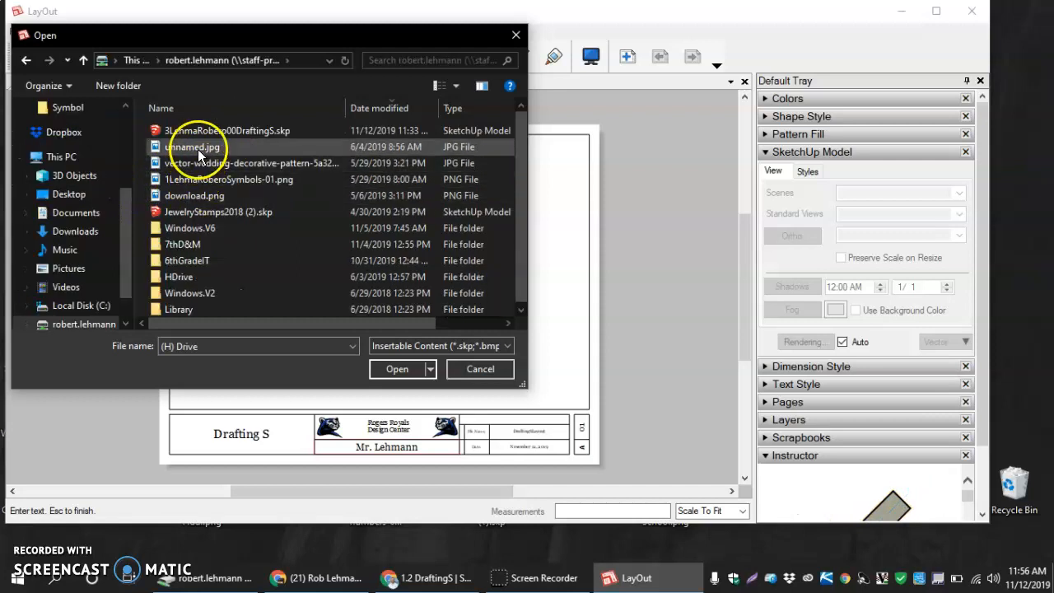
left_click(378, 108)
left_click(378, 109)
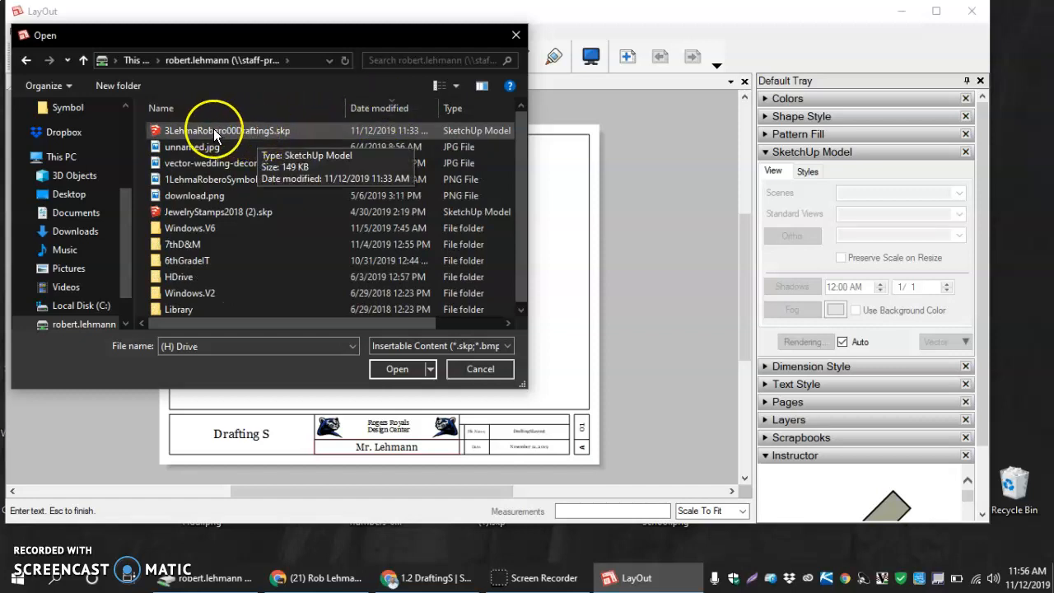
left_click(238, 135)
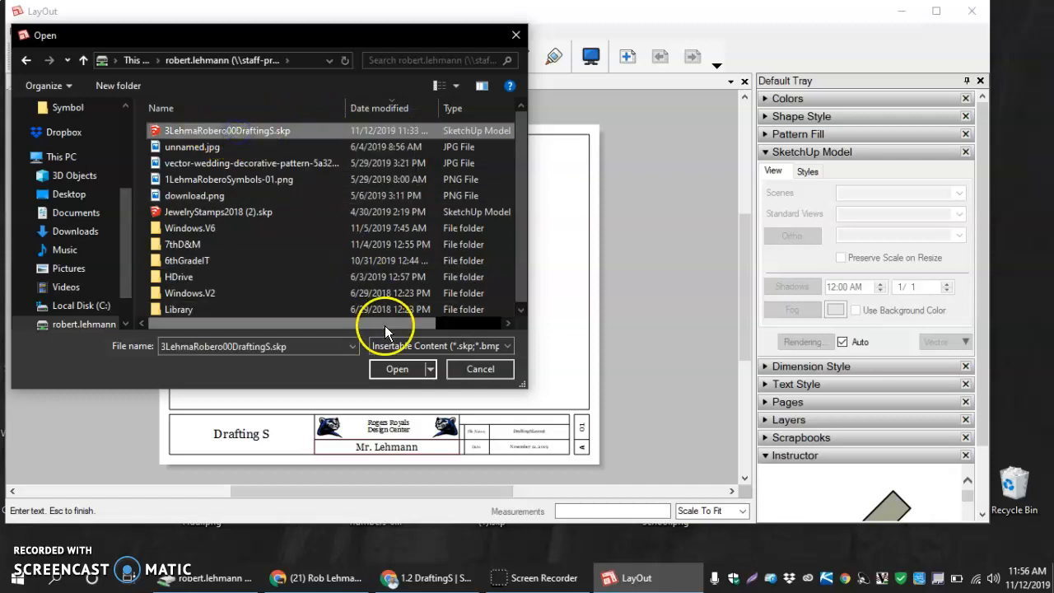
left_click(395, 369)
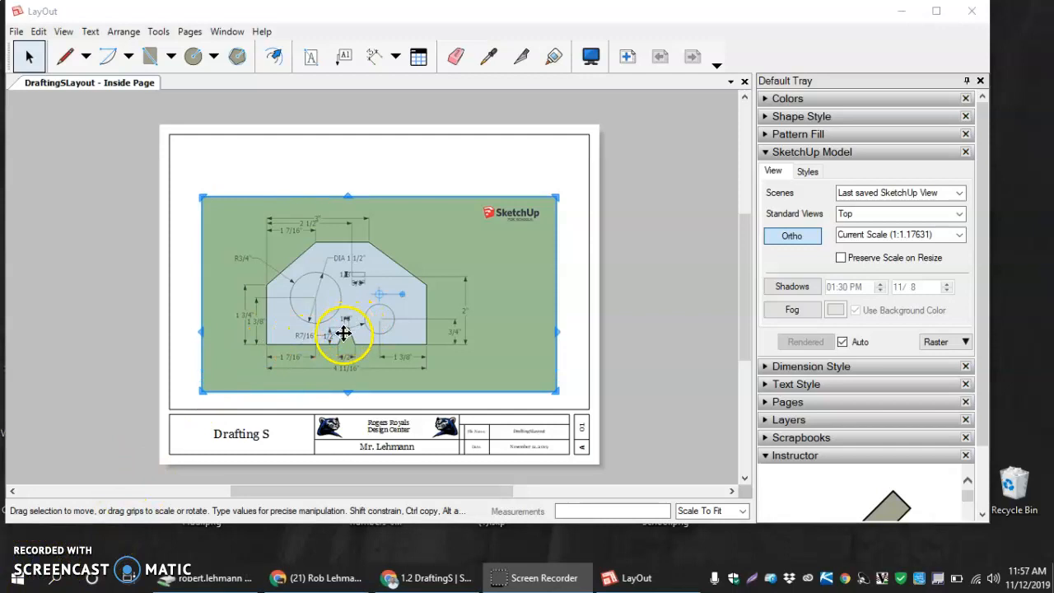
Step: Set the inserted SketchUp model's scale to Full Size (1:1)
right_click(369, 330)
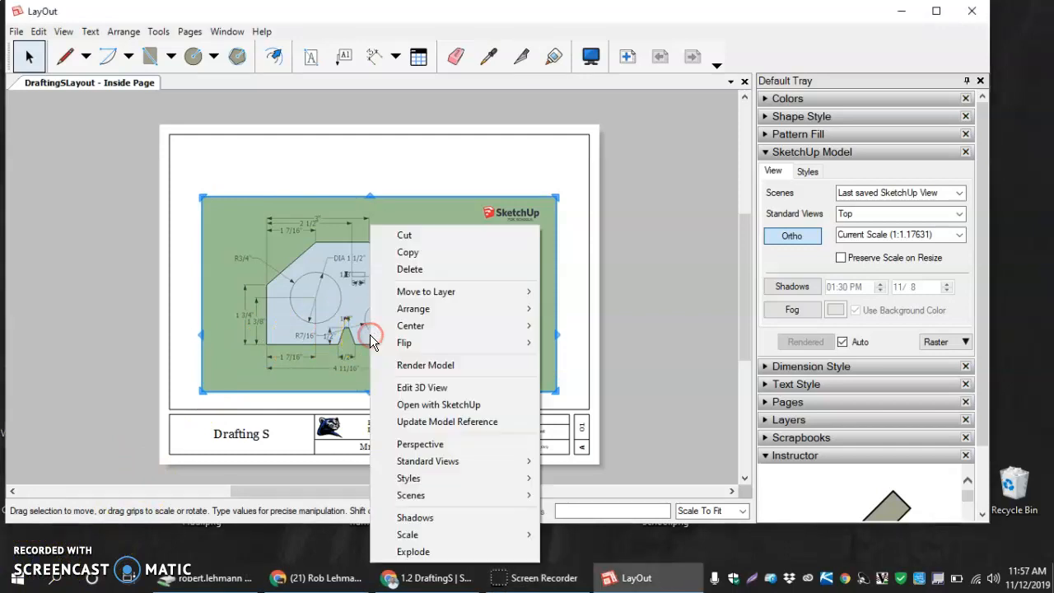
mouse_move(417, 540)
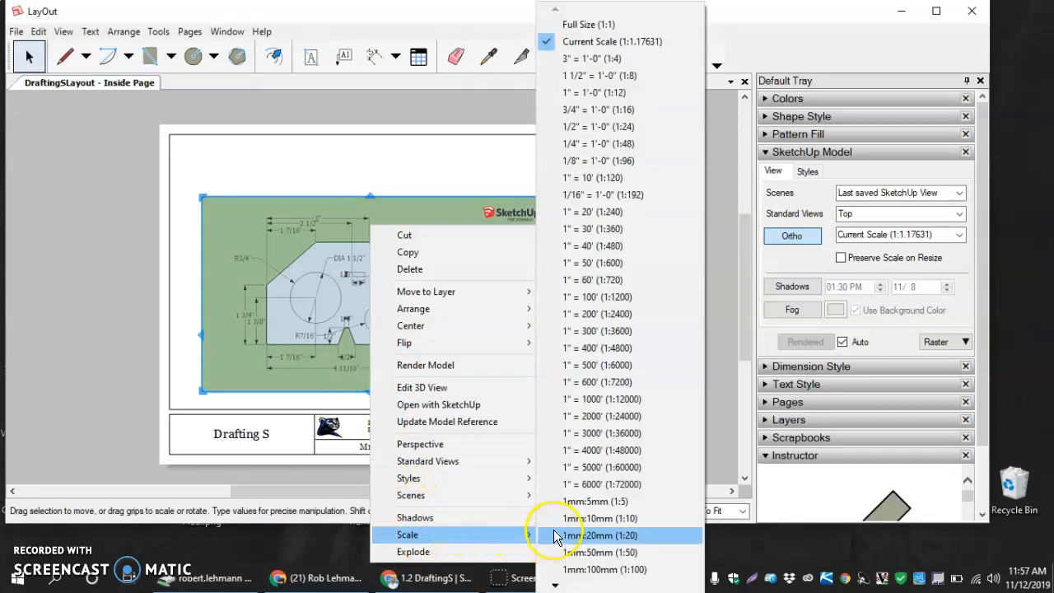
left_click(605, 24)
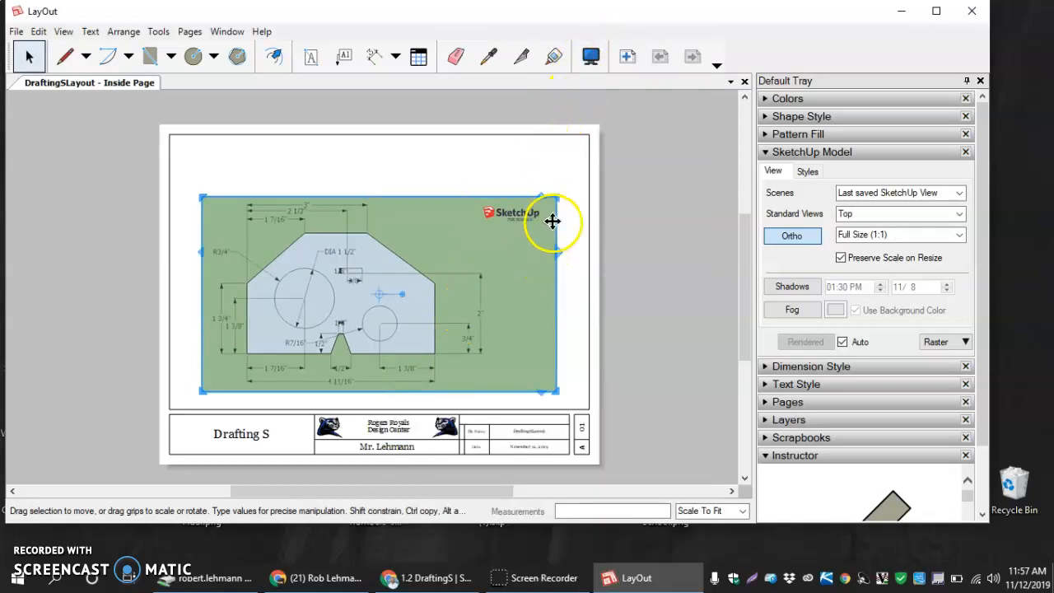
Step: Narrow the model's viewport around the dimensioned part and move it to the center of the drawing border
mouse_move(558, 198)
left_mouse_down()
mouse_move(478, 240)
mouse_move(468, 203)
mouse_move(504, 190)
mouse_move(495, 196)
left_mouse_up()
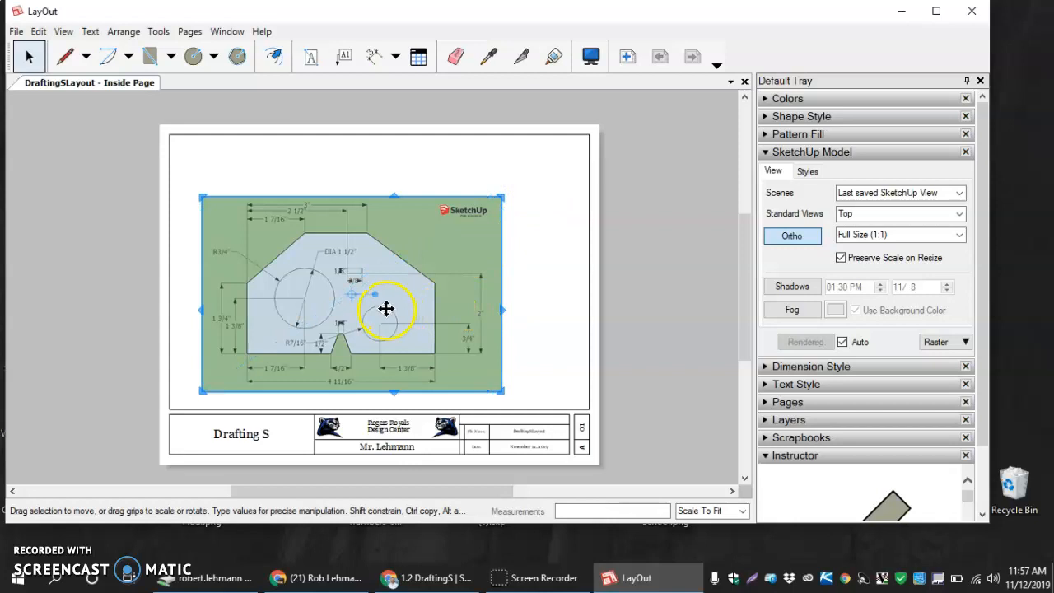
left_click_drag(354, 302, 375, 286)
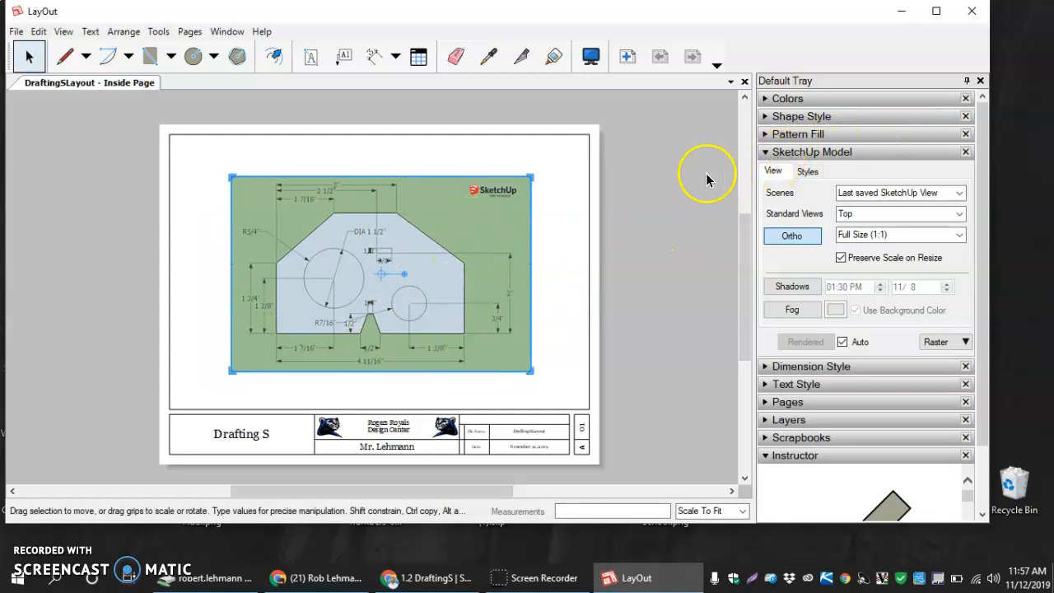
Step: Turn off the background in the style settings of the inserted SketchUp model
left_click(768, 155)
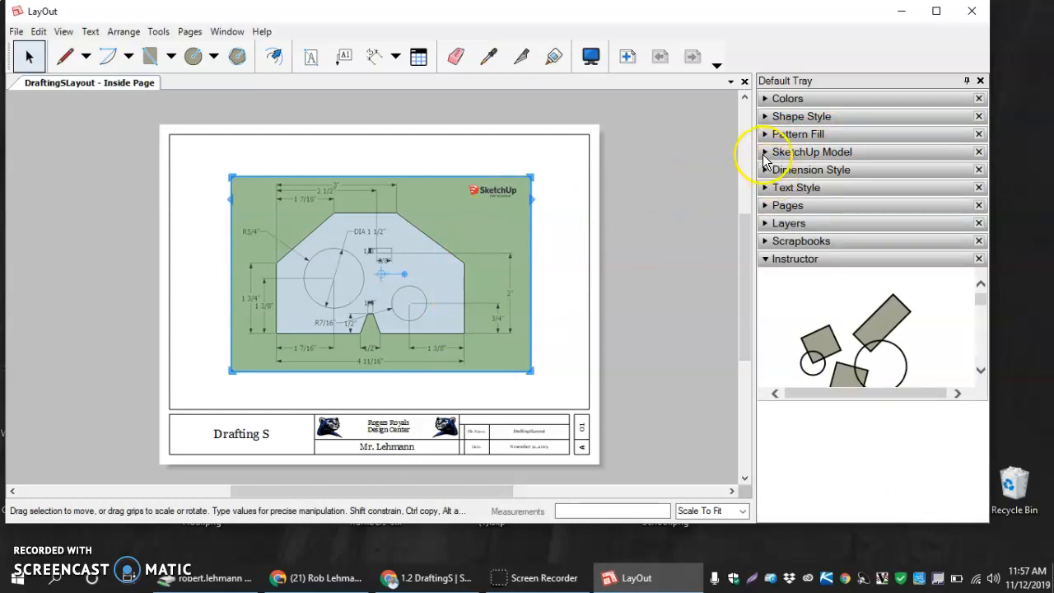
left_click(766, 155)
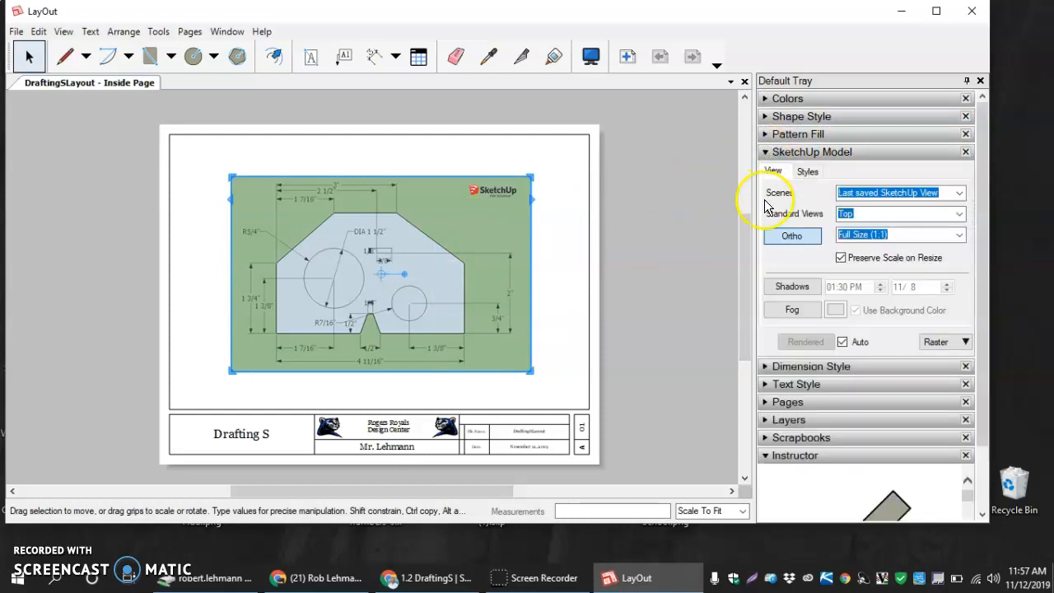
left_click(809, 173)
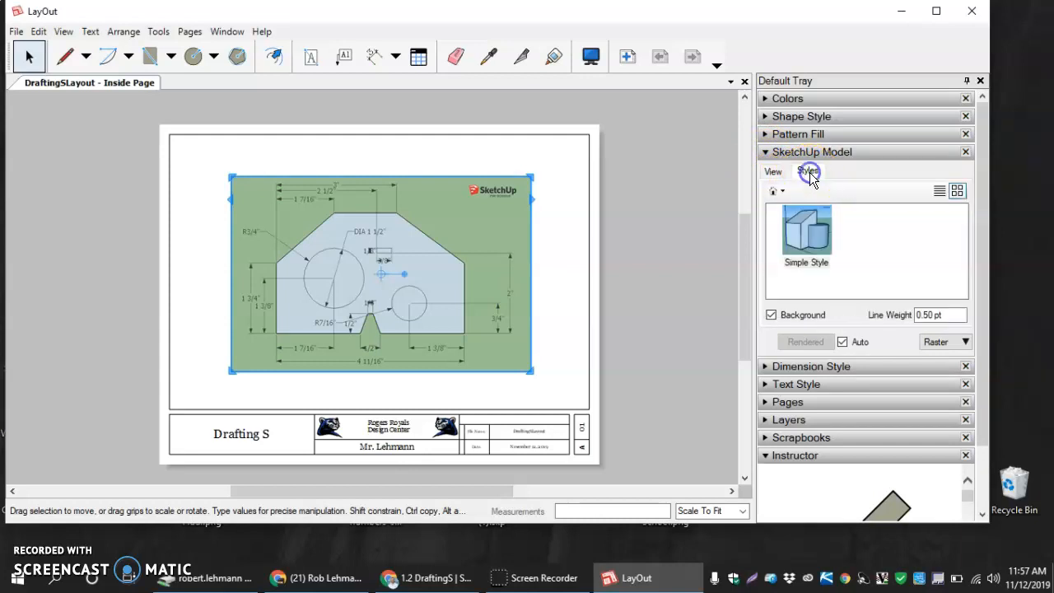
left_click(771, 315)
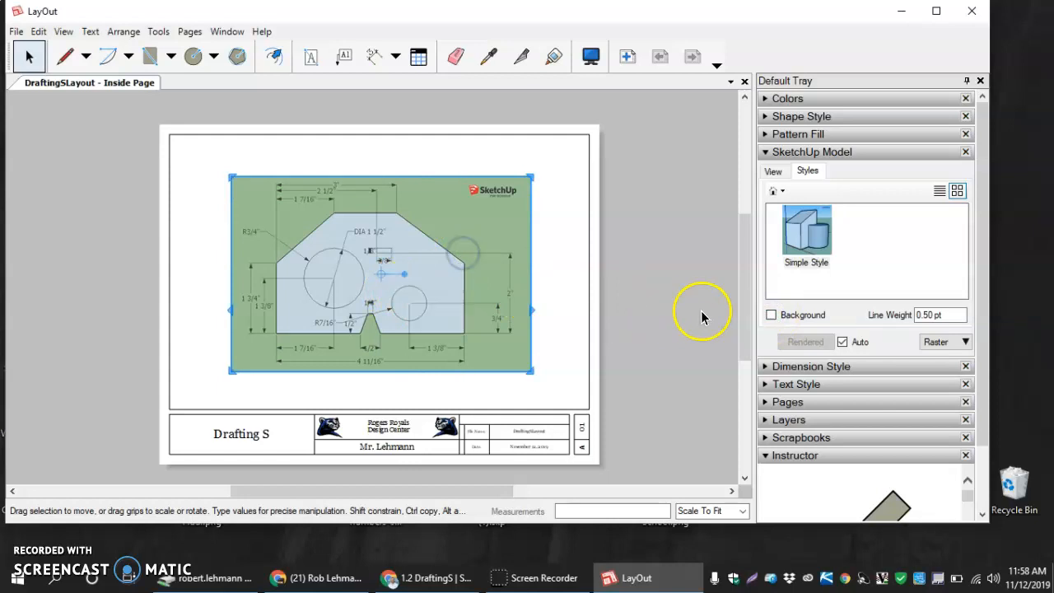
left_click(771, 315)
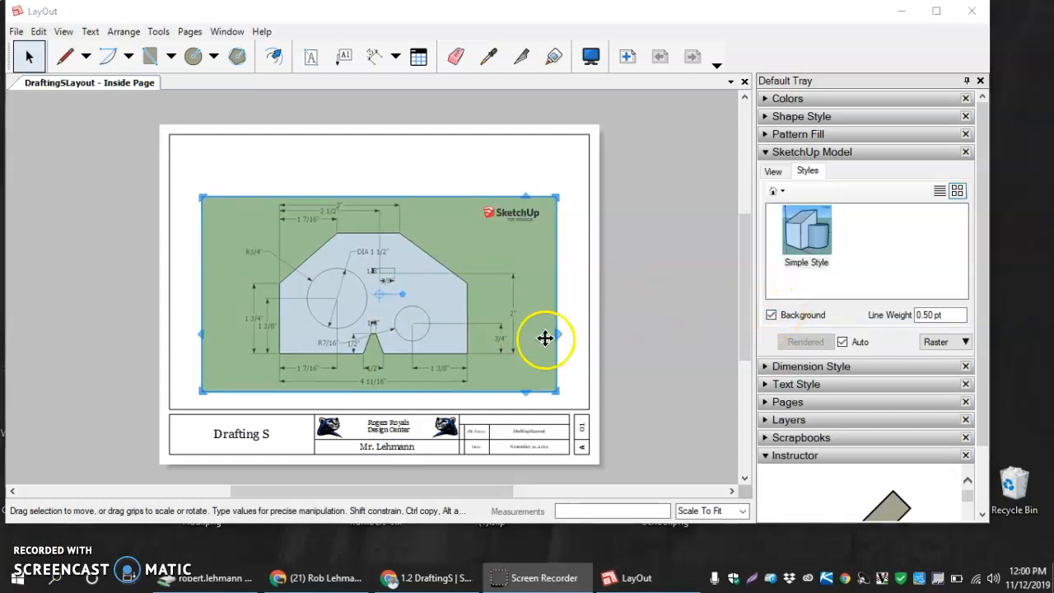
left_click(771, 315)
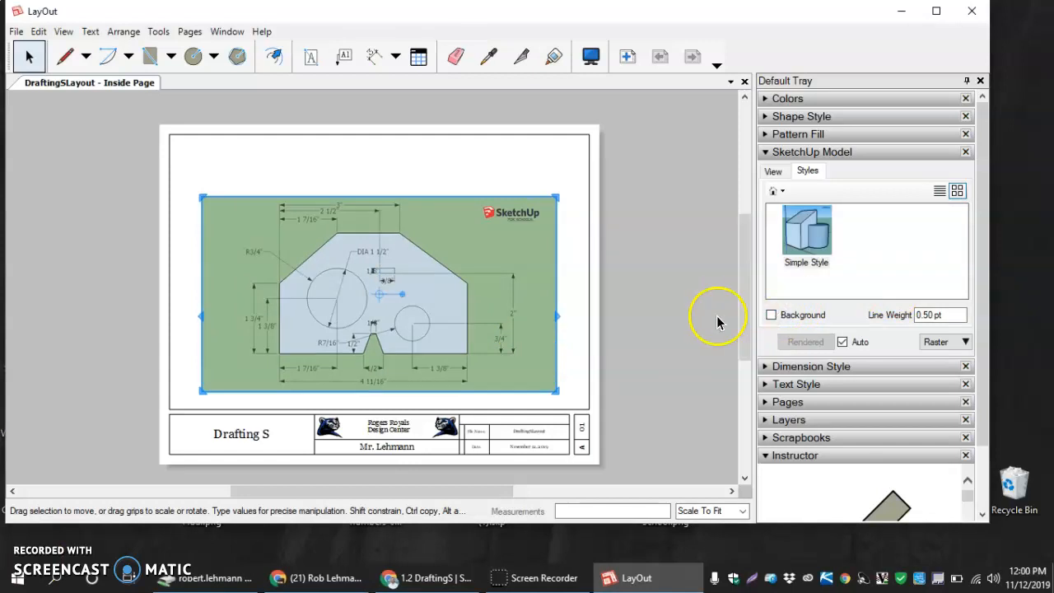
left_click(772, 316)
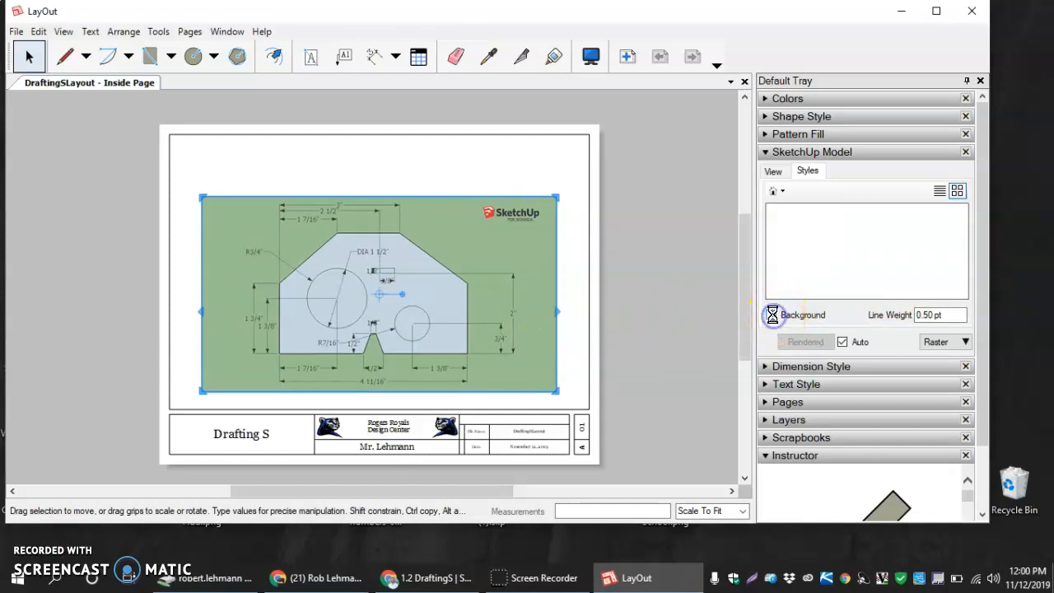
left_click(772, 317)
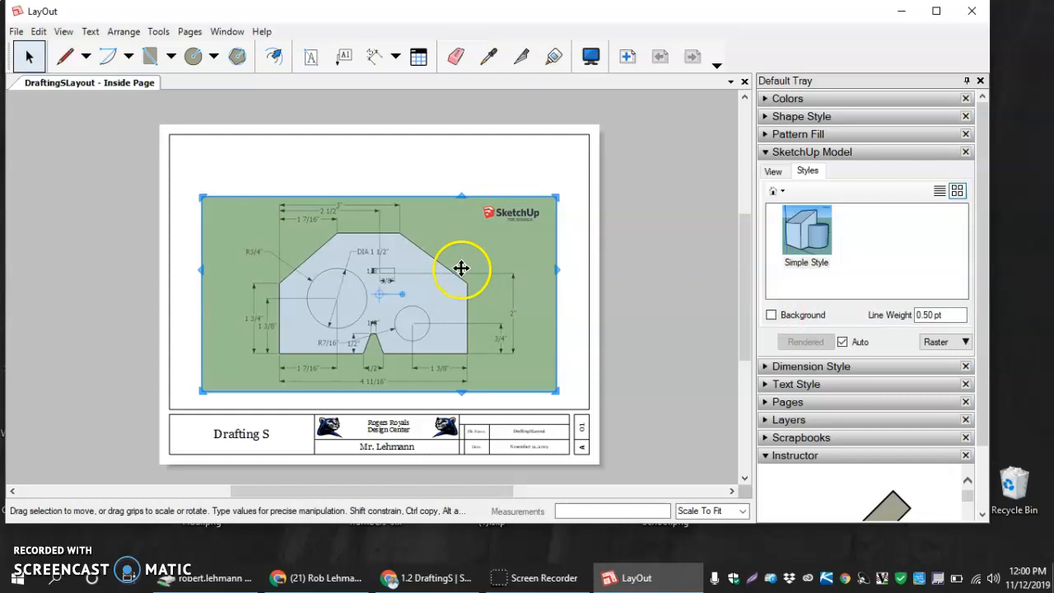